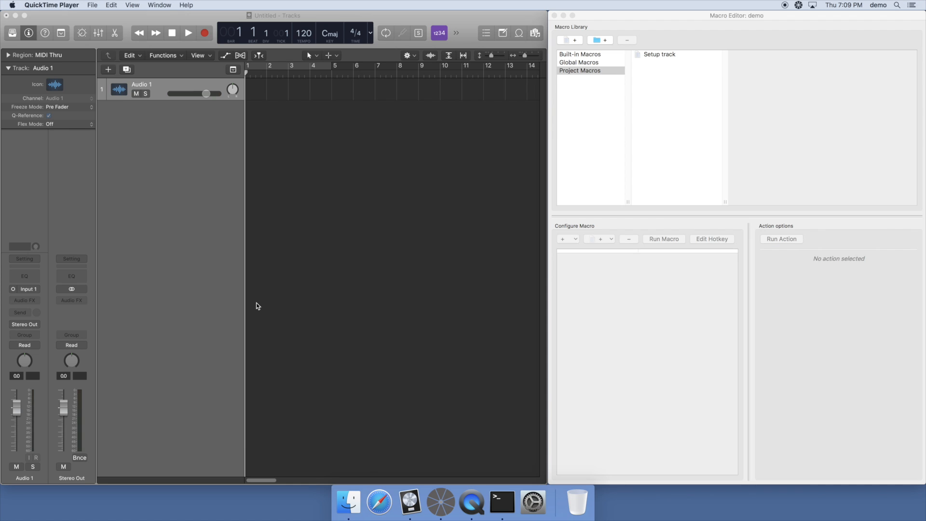
Step: Create a new project macro named "Create four tracks"
click(570, 40)
click(671, 63)
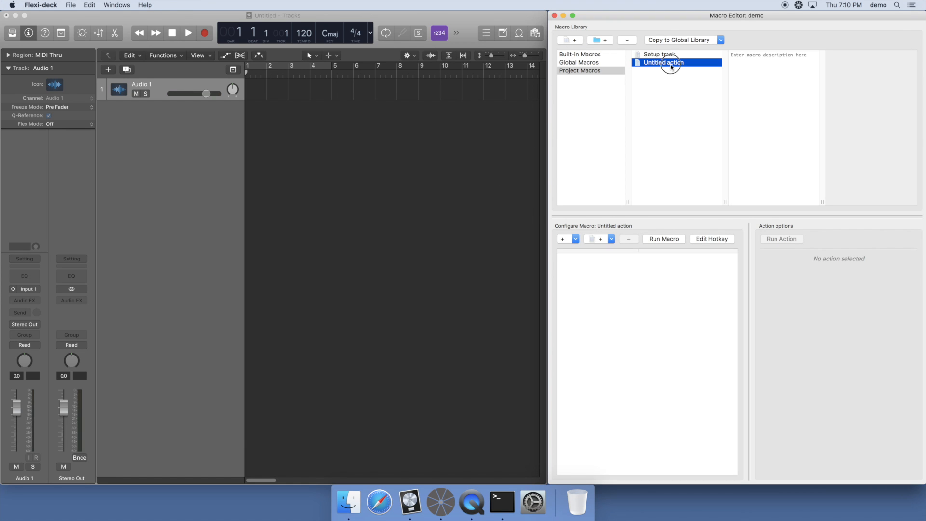
text(Create)
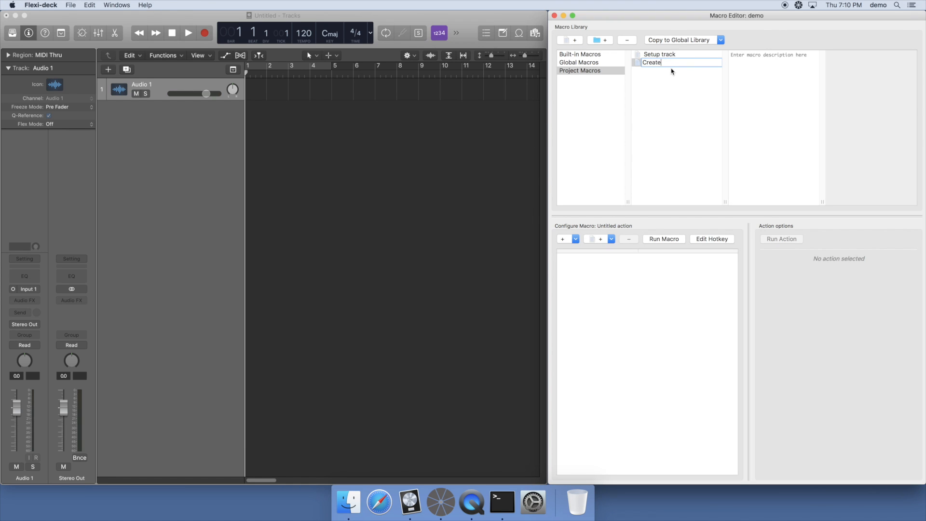
text( four tracks)
key(Return)
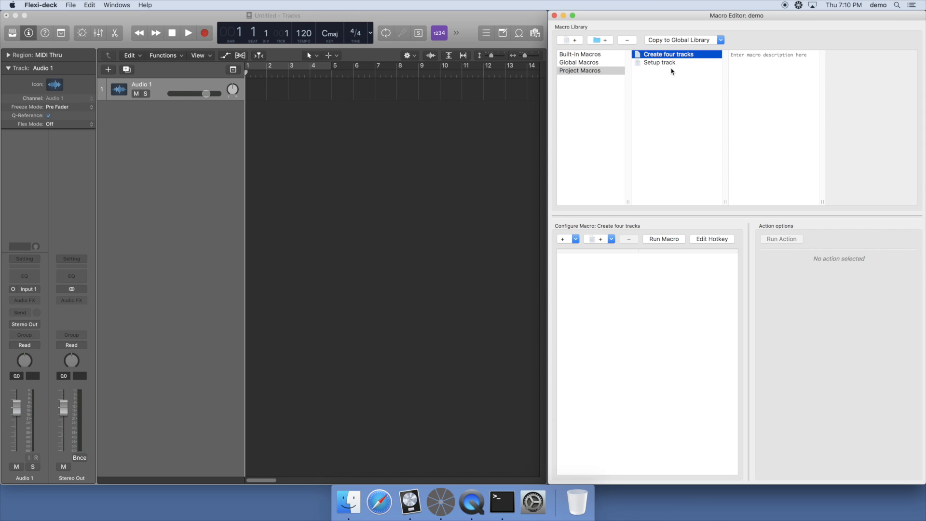
Step: Add a Perform Keystrokes action to the macro with the sequence Command+Option+n 4 Return
click(573, 240)
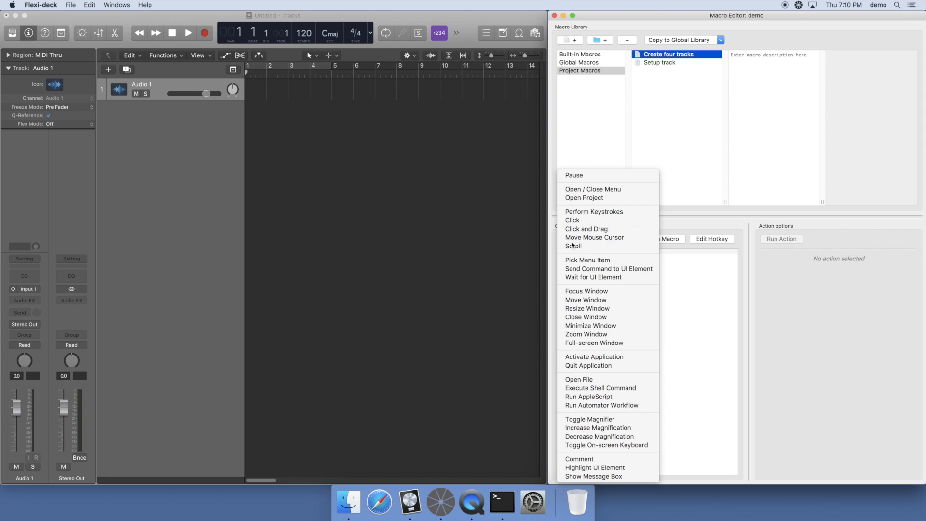
click(595, 212)
click(860, 261)
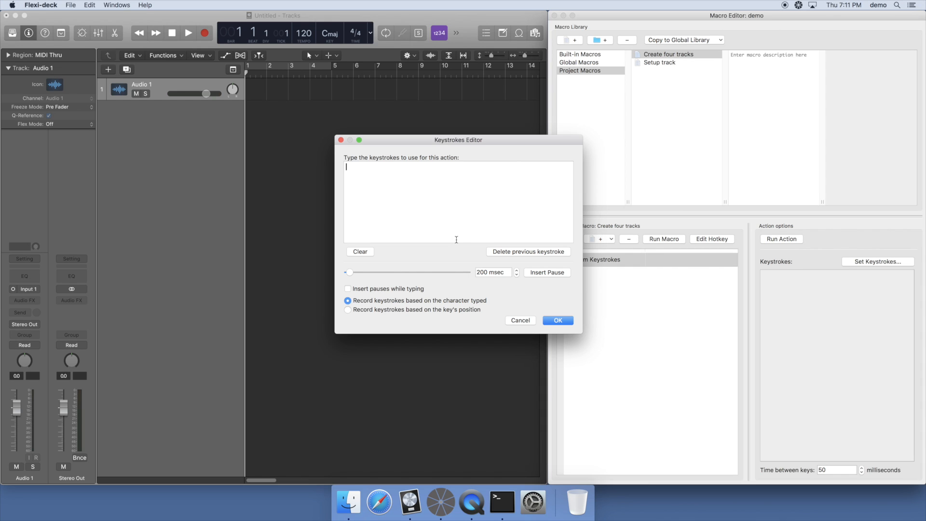
key(super+alt+n)
key(Return)
click(556, 321)
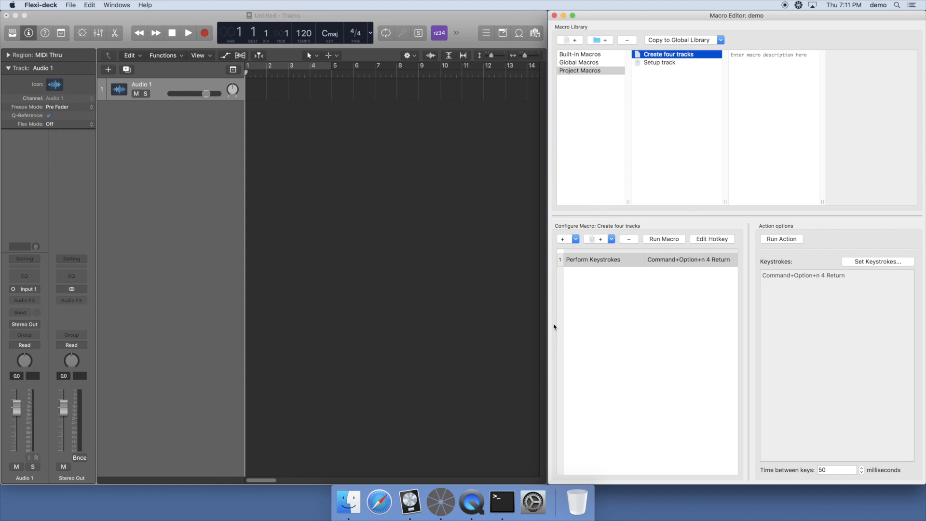
Step: Switch to Logic Pro X and create four new audio tracks
click(485, 309)
key(super+alt+n)
text(4)
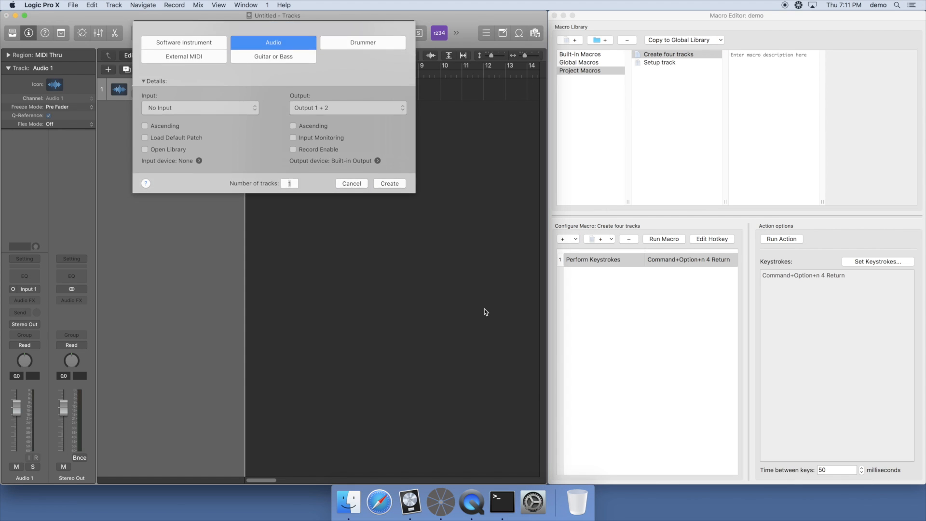
key(Return)
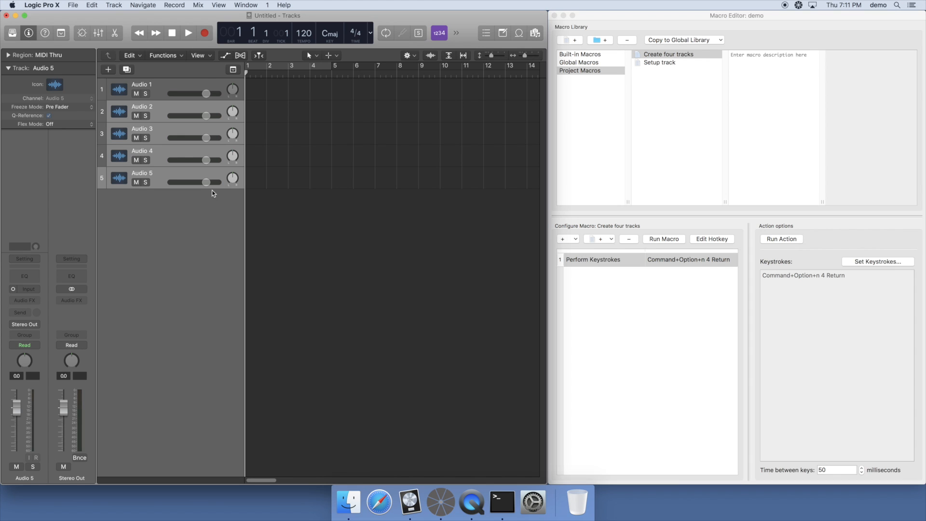
Step: Delete the added tracks Audio 2 to Audio 5, and view the new-tracks dialog without creating anything
click(169, 175)
shift+click(177, 102)
key(super+BackSpace)
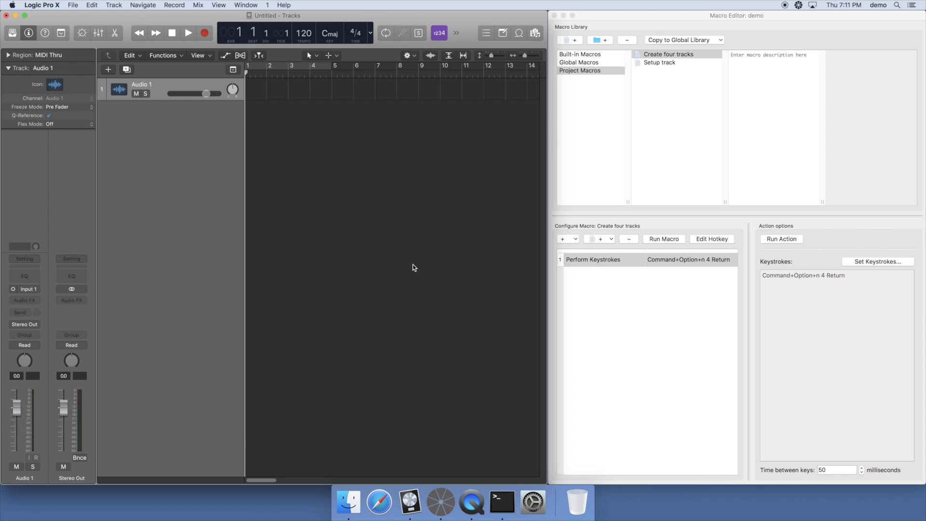
key(super+alt+n)
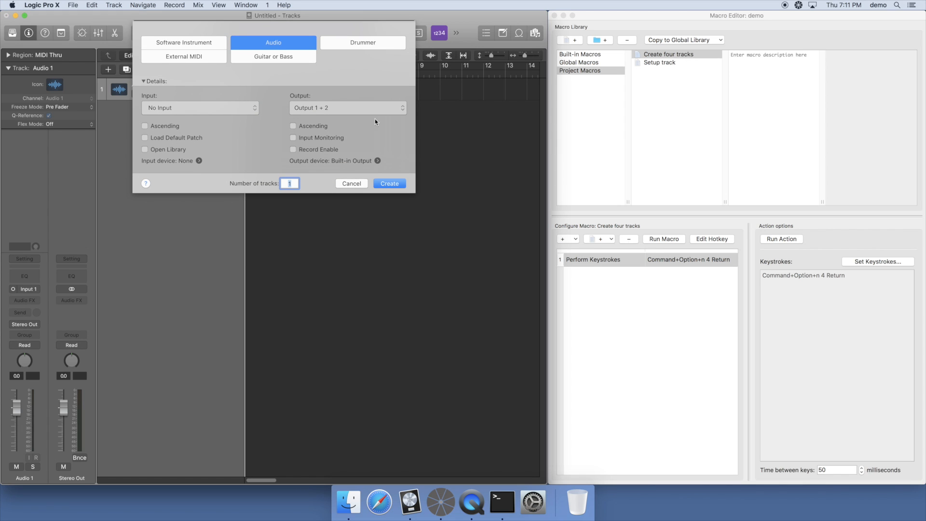
click(353, 184)
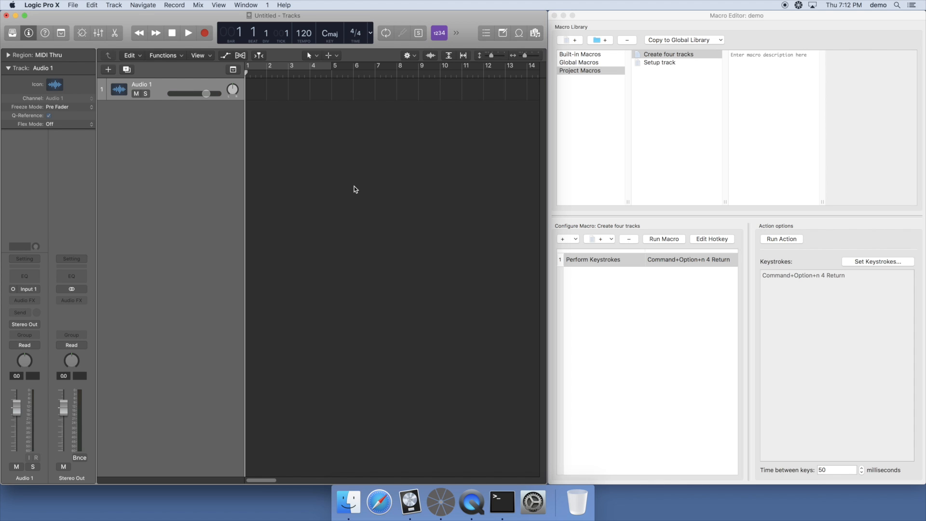
Step: Add a Wait for UI Element action to the macro that targets the new-tracks sheet in Logic Pro X
click(565, 239)
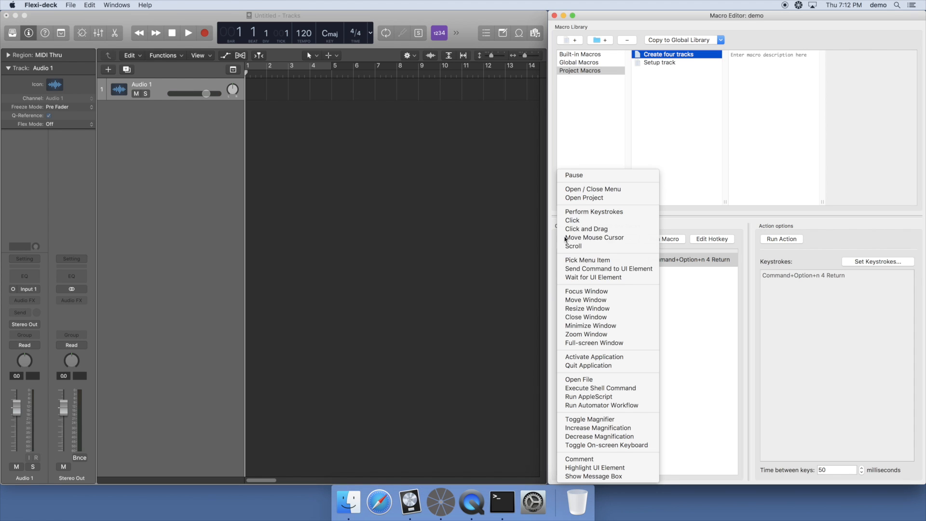
click(575, 277)
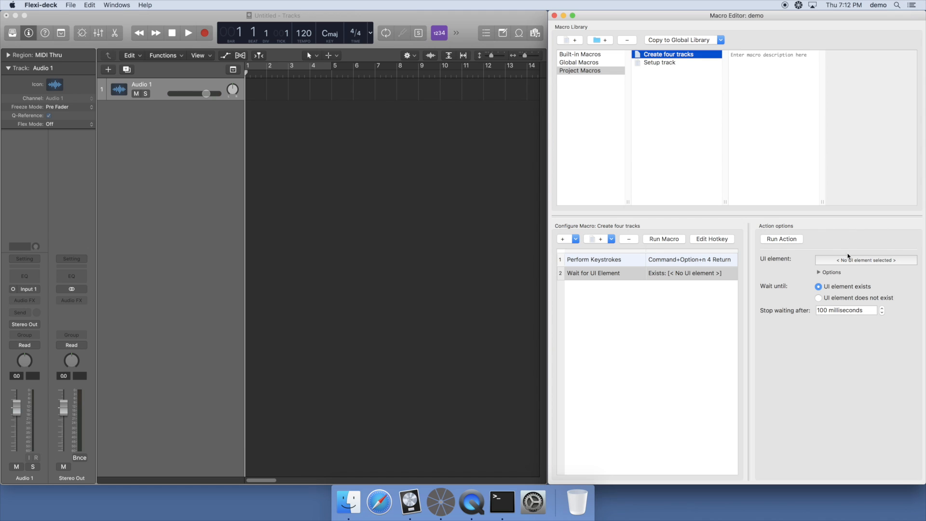
click(868, 262)
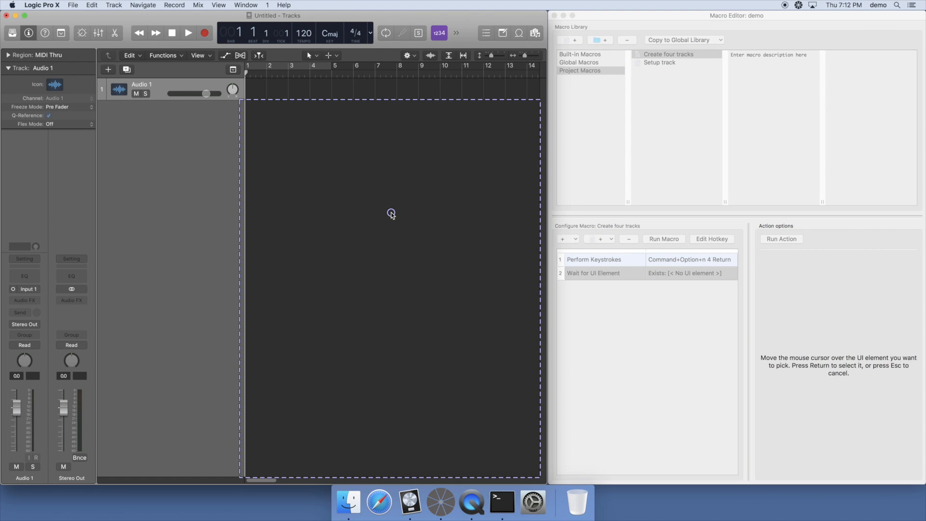
key(super+alt+n)
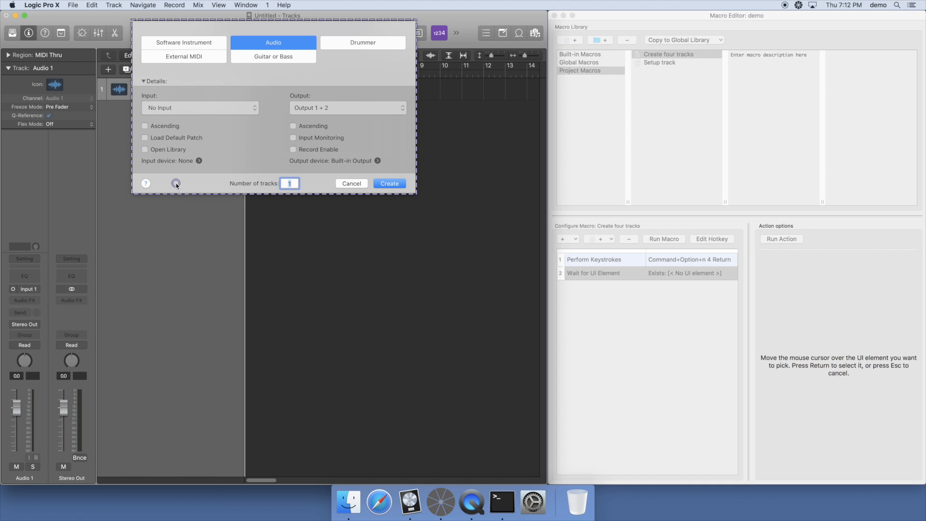
key(Return)
click(352, 184)
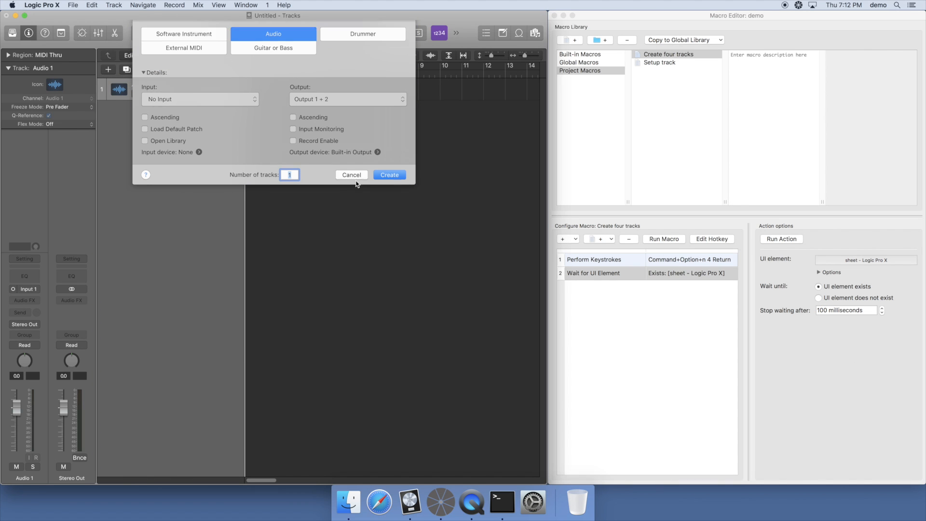
Step: Make the wait action last until the UI element does not exist, with a timeout of 2000 milliseconds
click(839, 299)
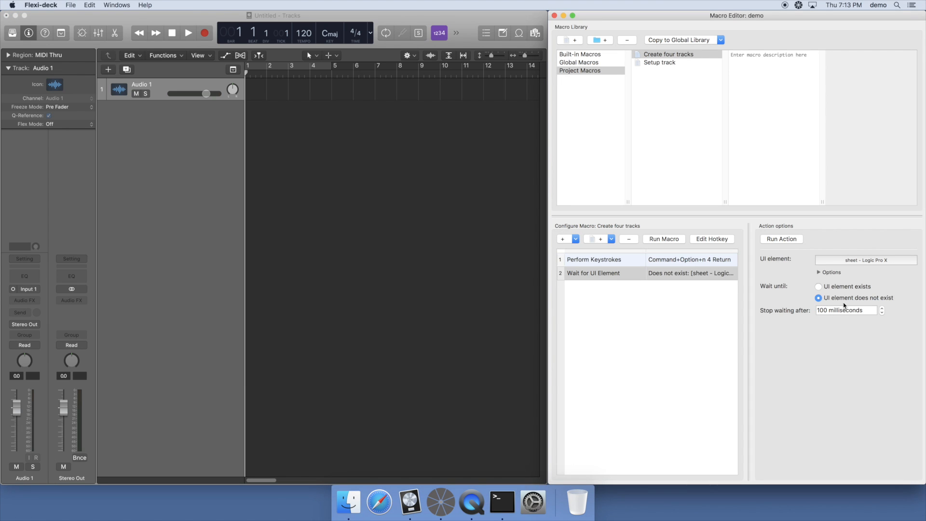
double_click(824, 310)
text(2000)
key(Return)
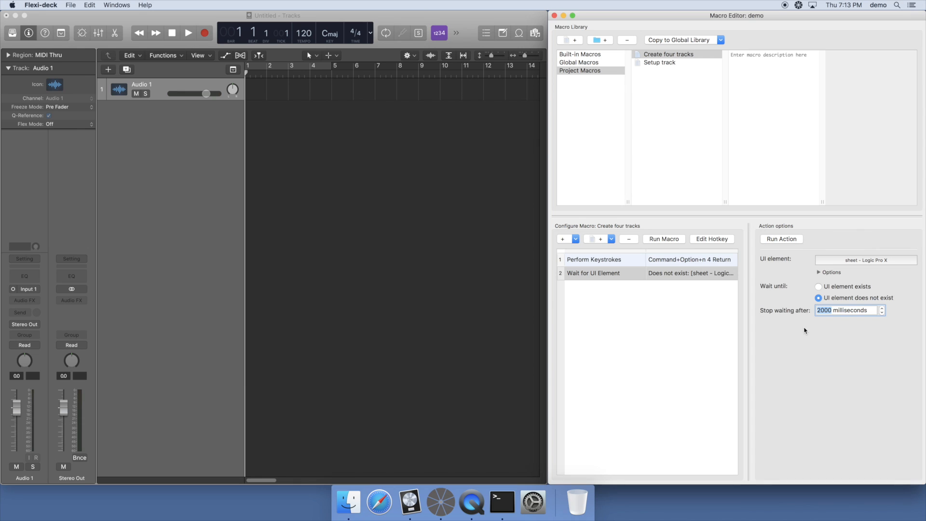
Step: Add a second Perform Keystrokes action with the sequence Shift+Return, Timpani, Return
click(158, 88)
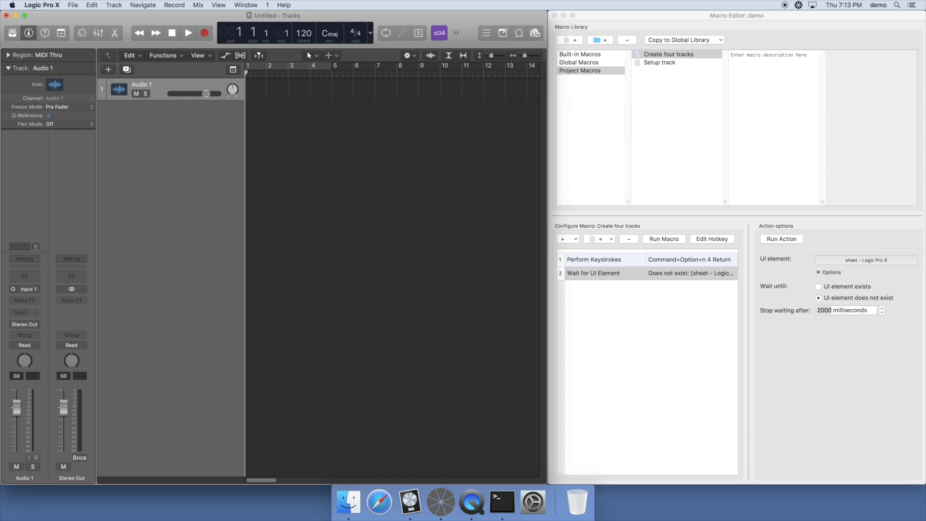
click(569, 240)
click(588, 213)
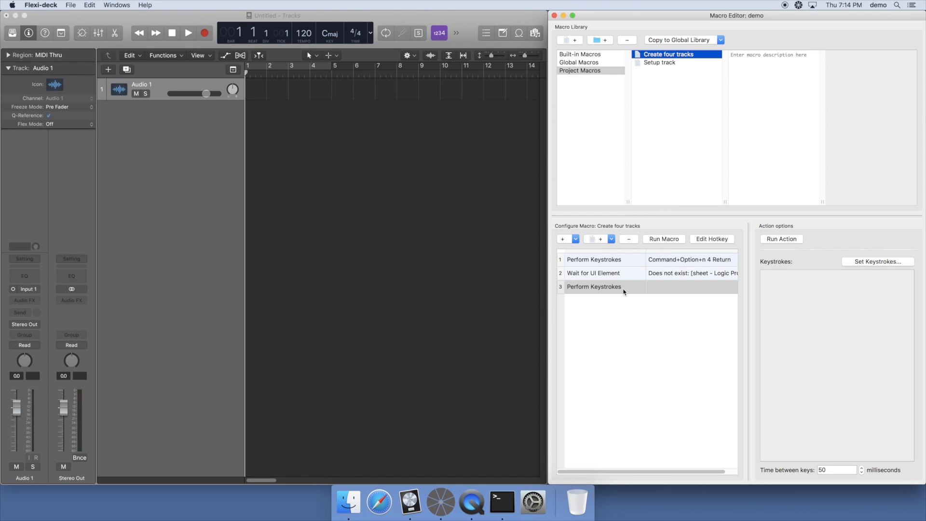
click(859, 263)
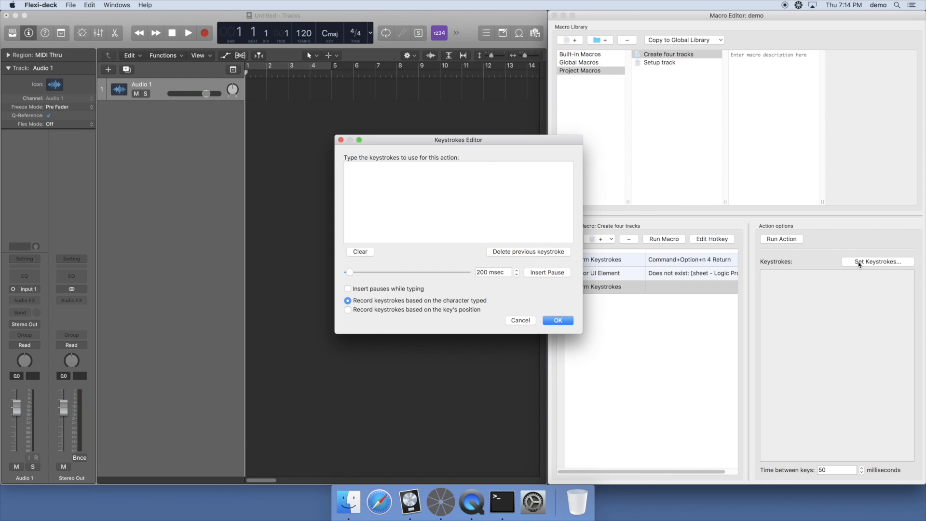
key(shift+Return)
text(Timpani)
key(Return)
click(569, 322)
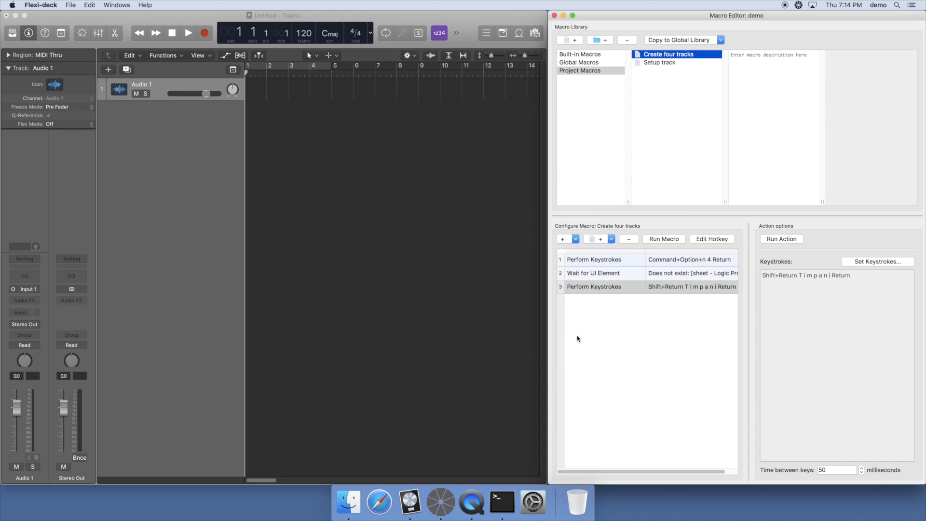
Step: Append an action to the macro that runs the project macro "Setup track"
click(600, 241)
mouse_move(621, 266)
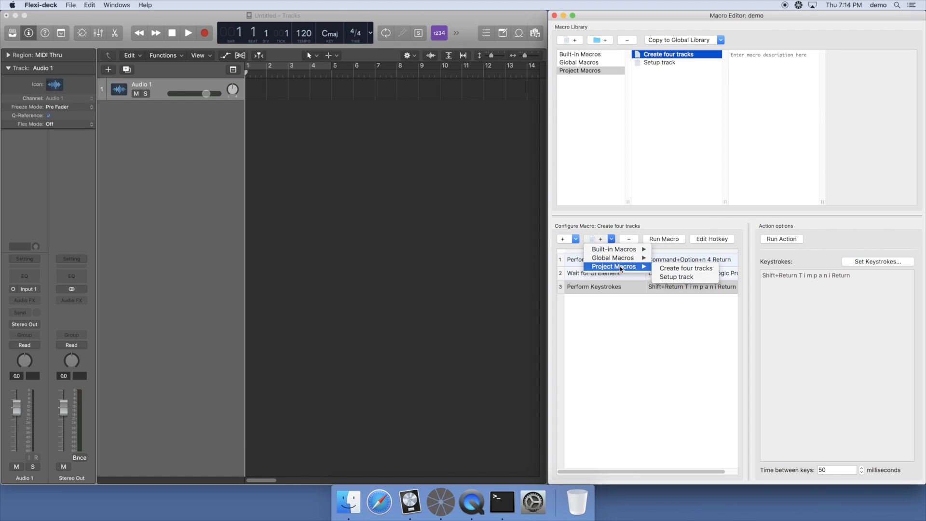
click(679, 278)
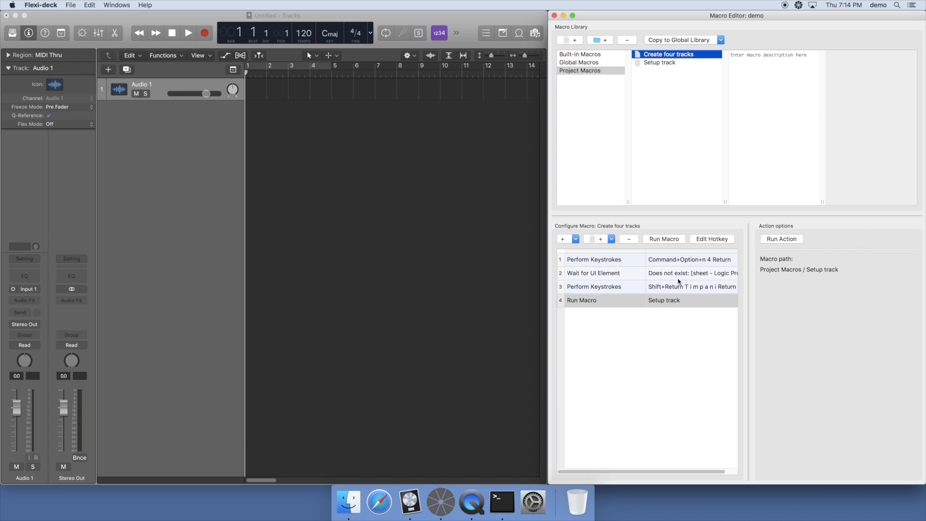
Step: Test the "Create four tracks" macro in the Logic Pro X project
click(680, 324)
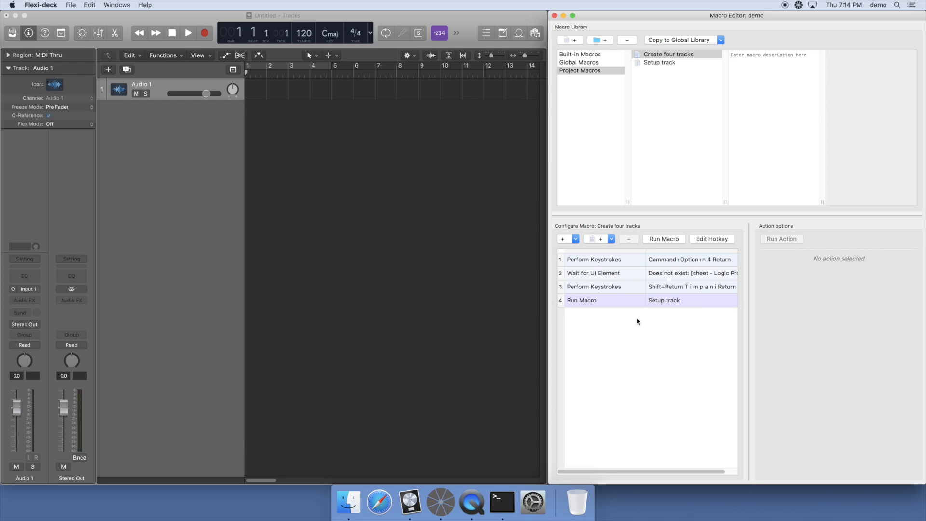
click(189, 244)
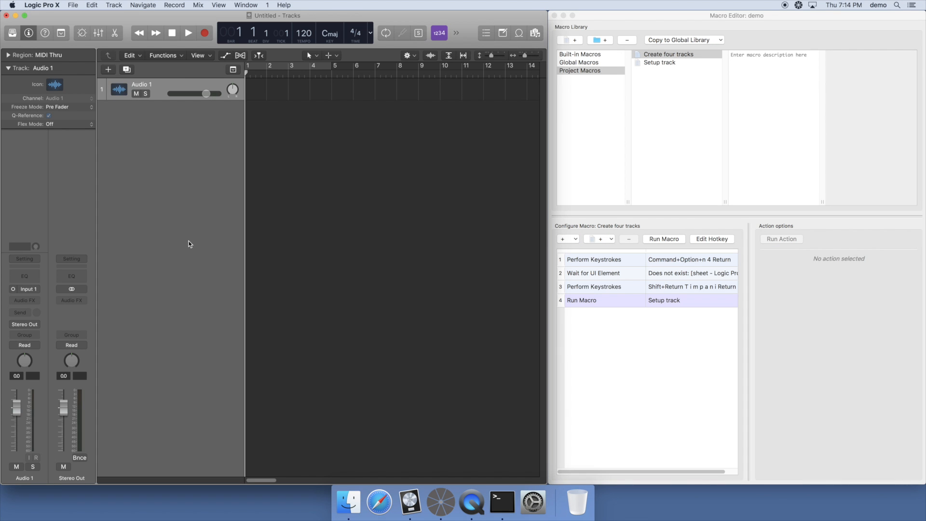
key(super+alt+n)
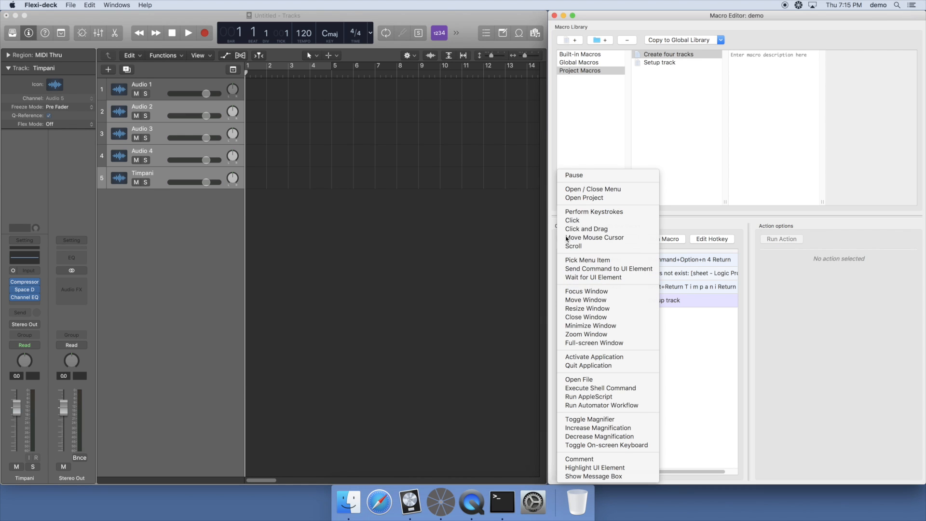
Step: Append a Perform Keystrokes action with the Up key to the end of the macro
click(586, 213)
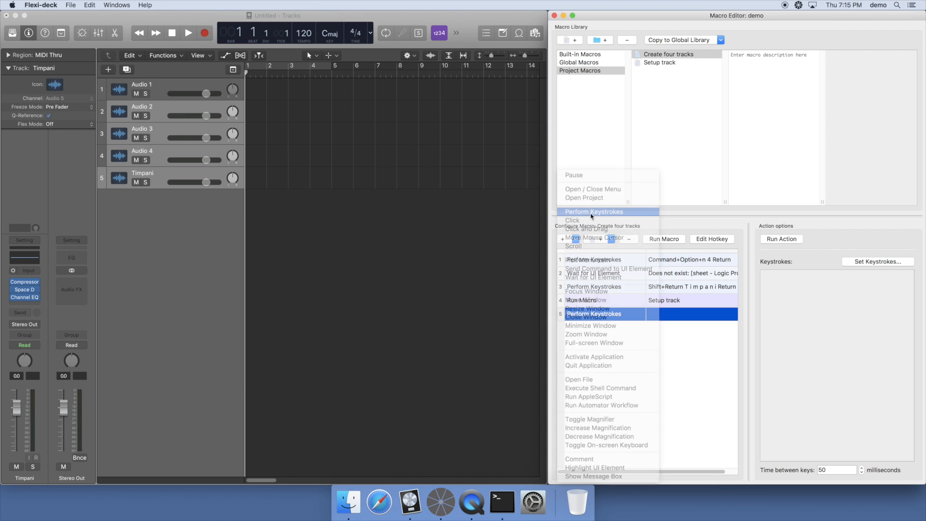
click(865, 261)
key(Up)
click(559, 322)
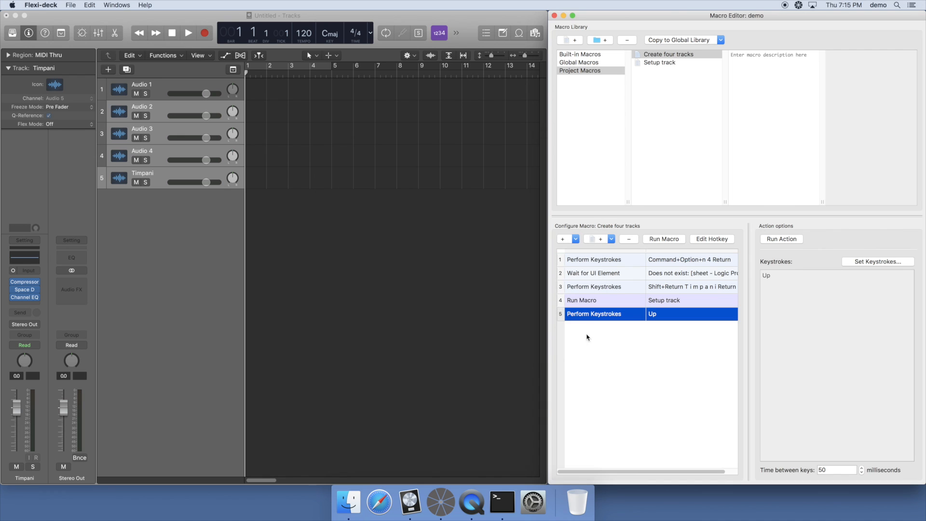
click(617, 354)
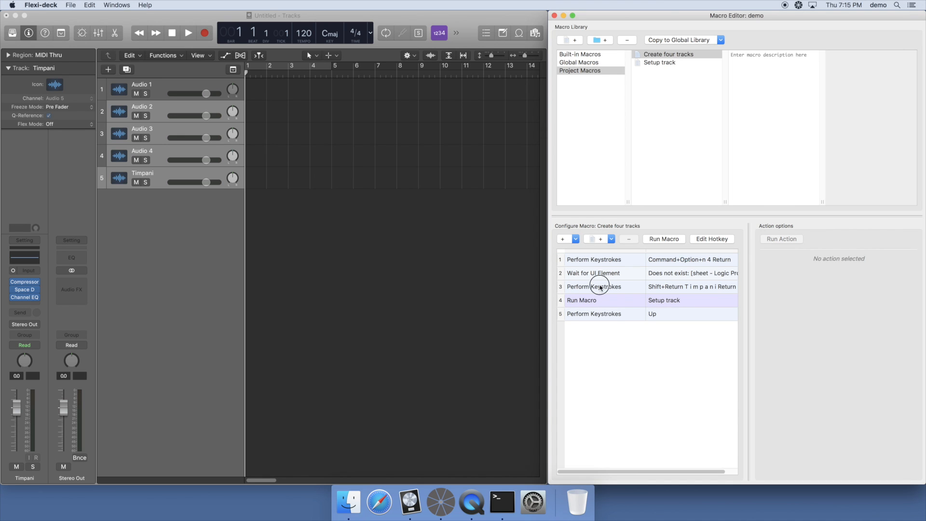
Step: Duplicate the Timpani, Setup track and Up actions at the macro's end, and change the copied track name to Tuba
drag(601, 287, 599, 328)
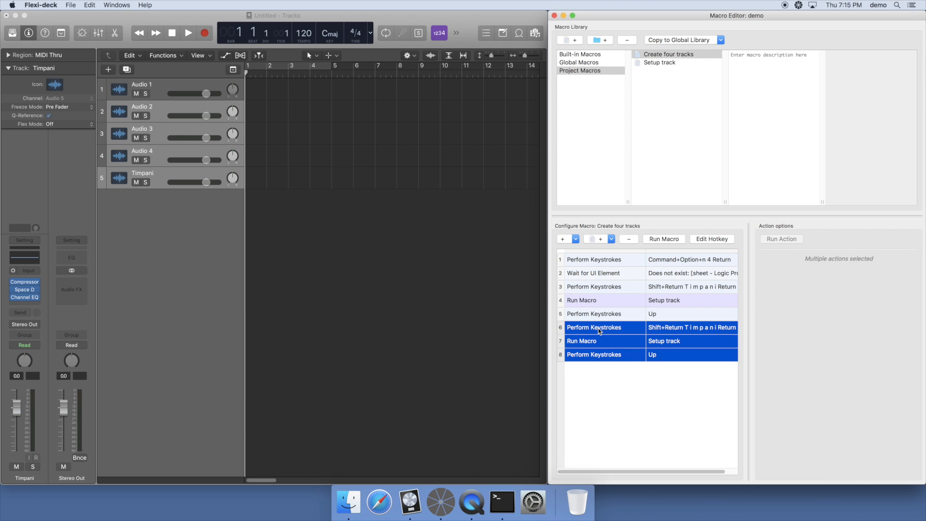
double_click(598, 328)
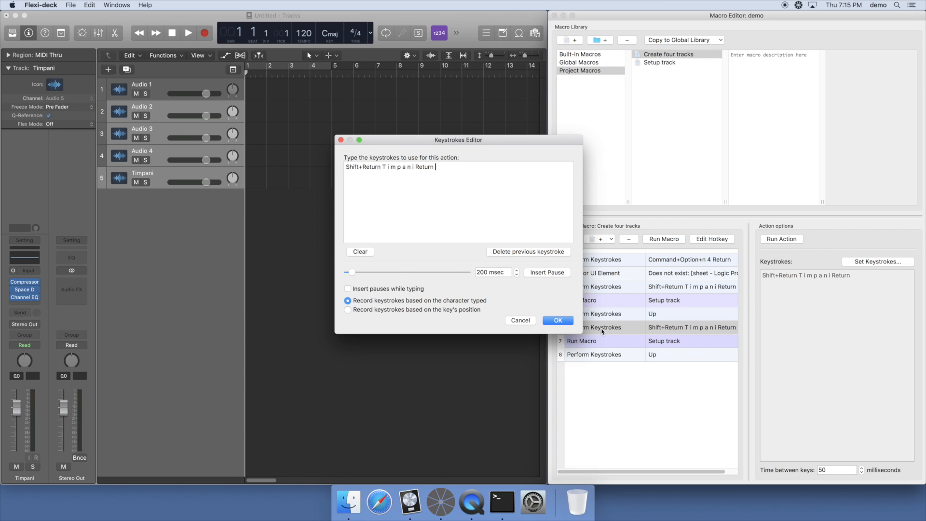
drag(383, 166, 415, 165)
text(Tuba)
click(560, 320)
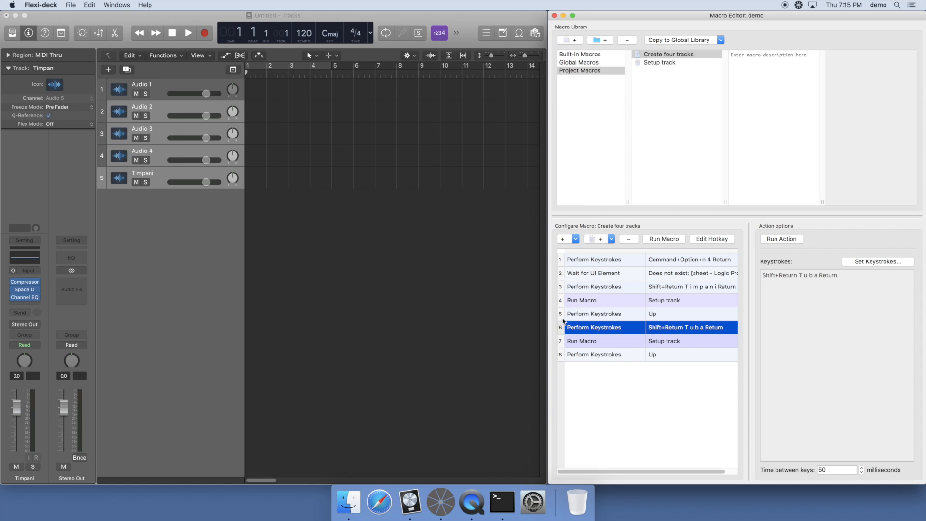
Step: Duplicate the Tuba, Setup track and Up actions at the macro's end, and change the copied track name to Harpsichord
shift+click(602, 340)
shift+click(610, 355)
drag(601, 328, 691, 394)
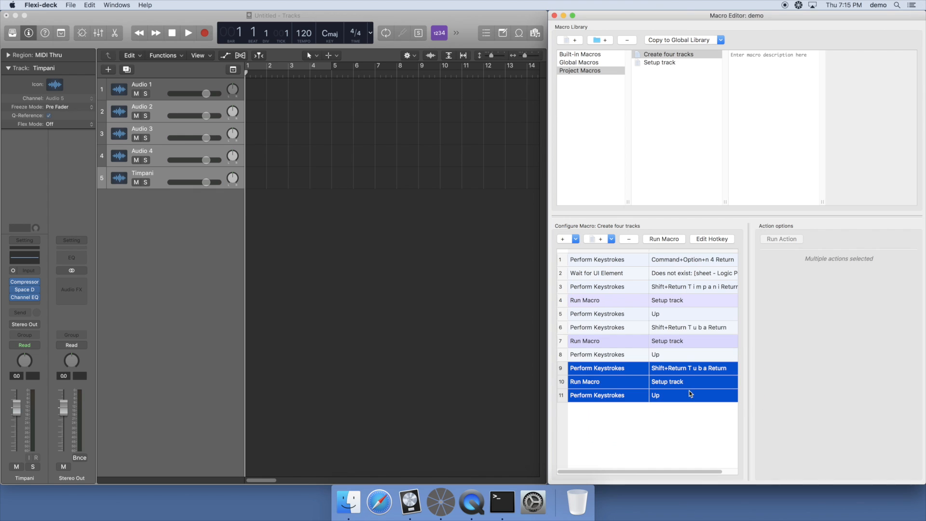
double_click(680, 368)
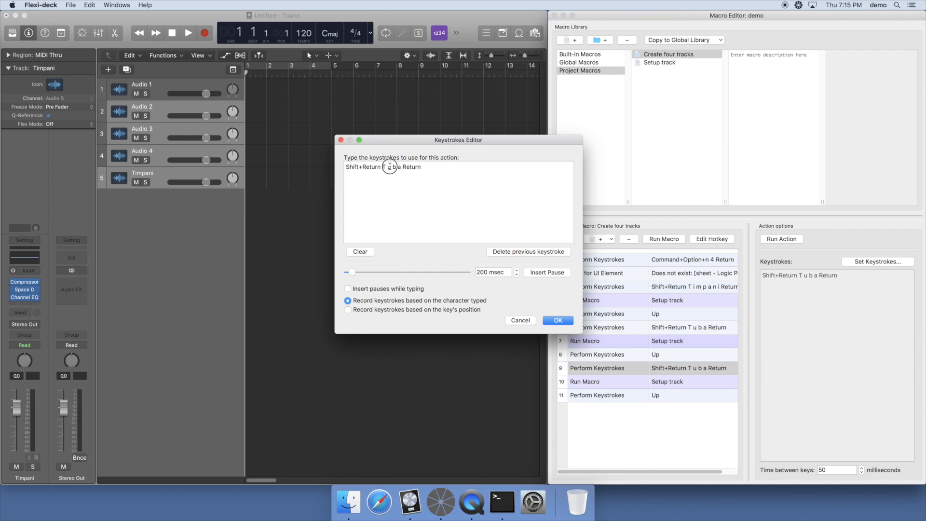
drag(383, 167, 410, 167)
text(H a r p s i c h o r d)
click(558, 321)
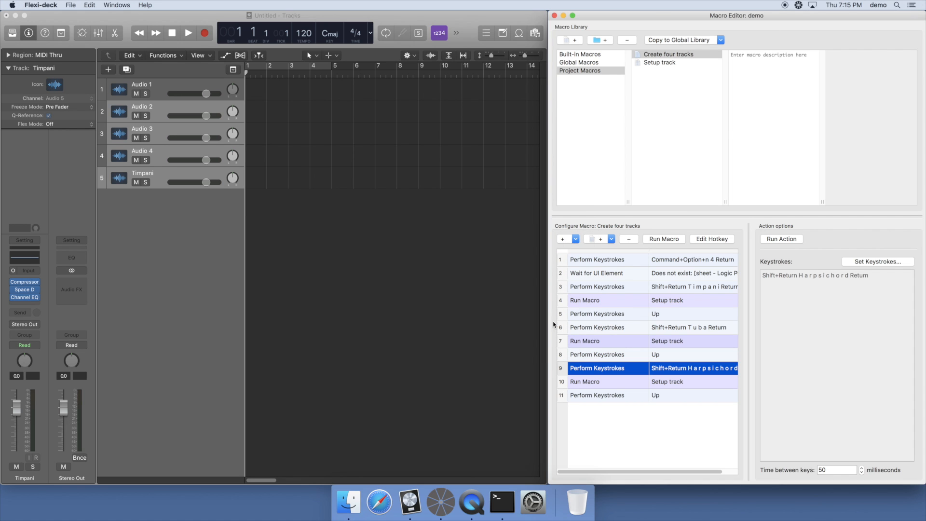
Step: Duplicate the Harpsichord, Setup track and Up actions at the macro's end, and change the copied track name to Meditation Bell
shift+click(613, 382)
shift+click(615, 396)
drag(600, 369, 619, 414)
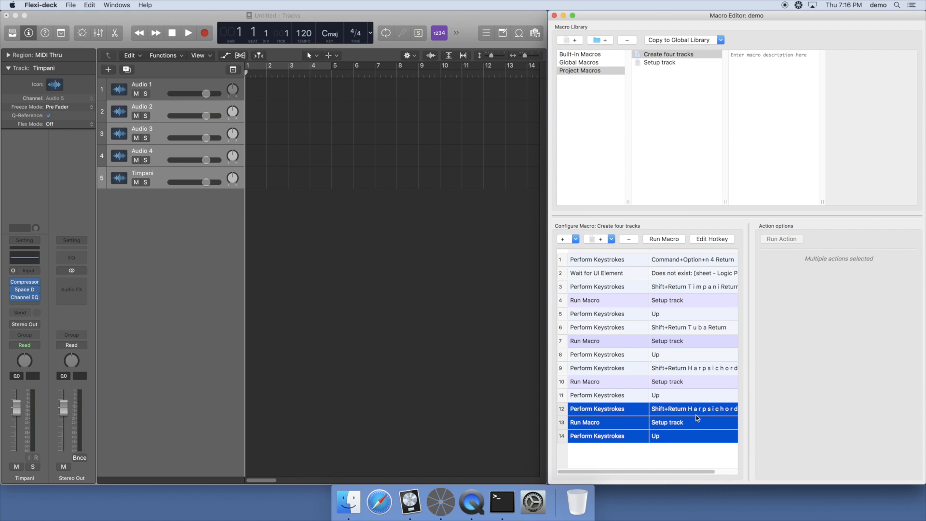
double_click(697, 410)
drag(383, 167, 427, 166)
text(Meditation )
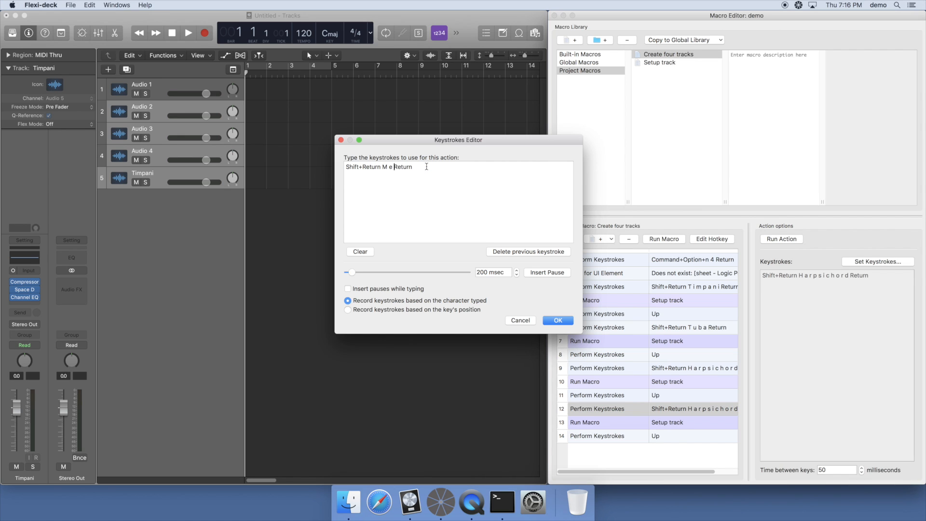
text(Bell)
click(558, 320)
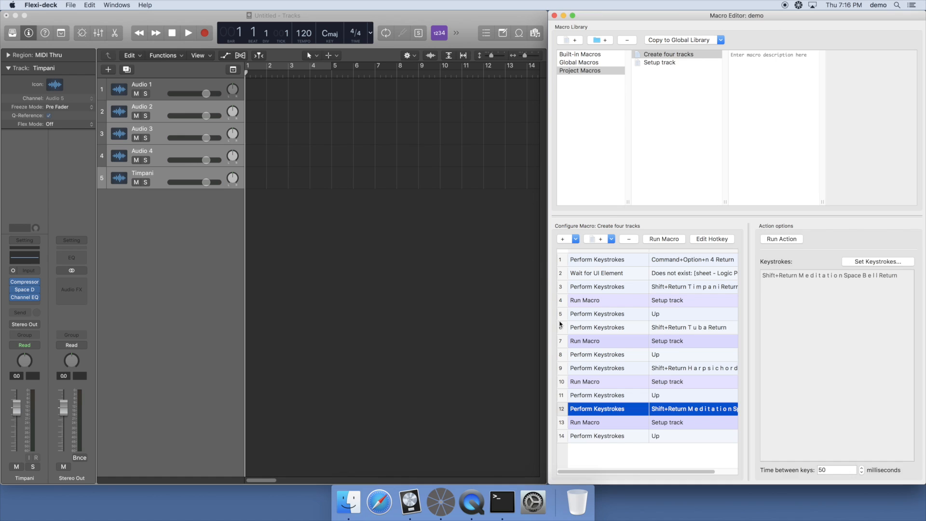
Step: Delete the final Up keystroke action following the Meditation Bell track's setup from the macro
click(623, 437)
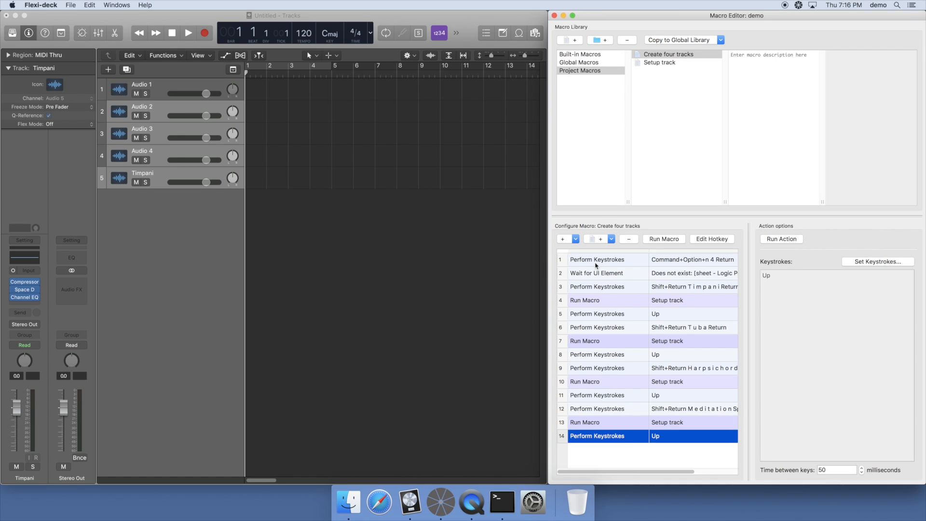
click(630, 240)
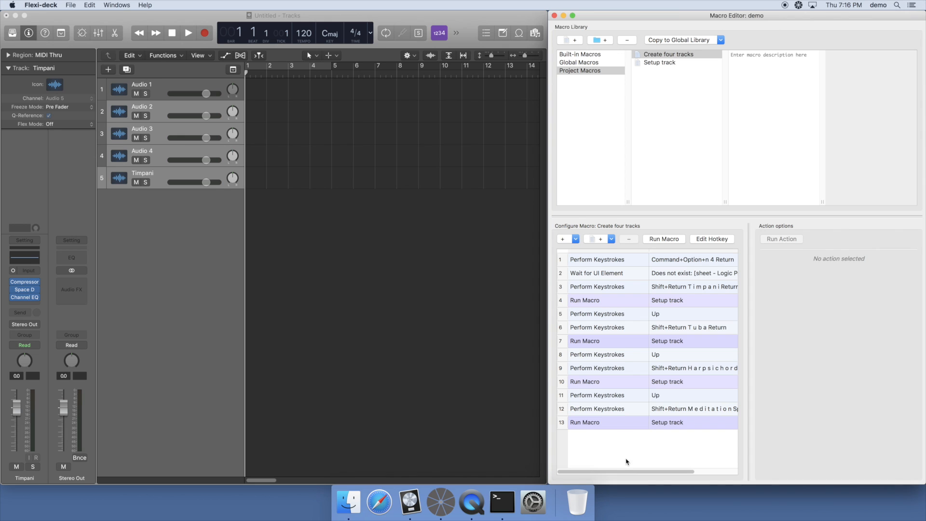
Step: Switch to Logic Pro X, delete every track except Audio 1, and run the "Create four tracks" macro
click(199, 342)
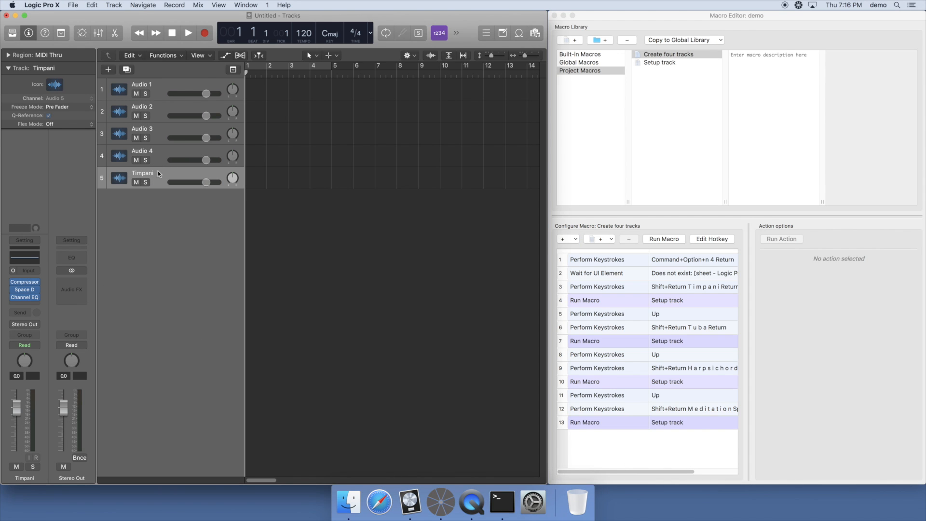
shift+click(158, 110)
key(super+BackSpace)
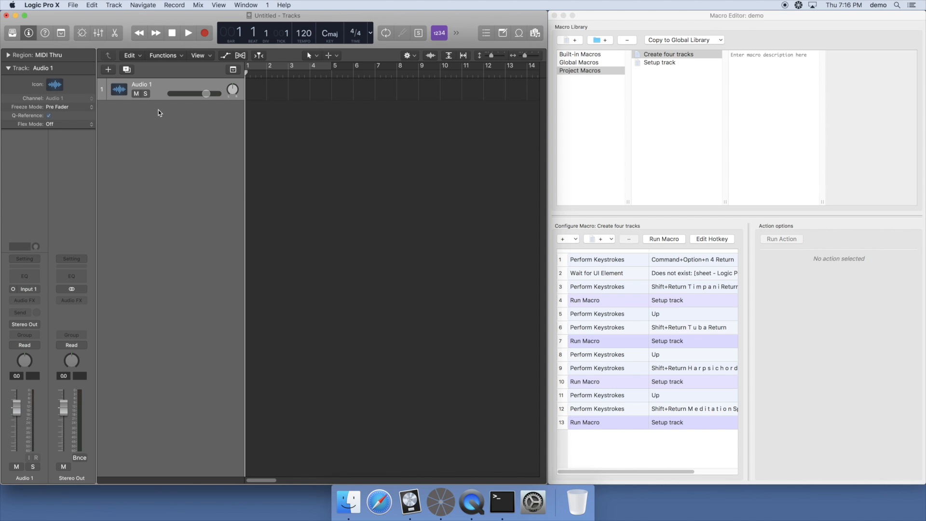
key(super+alt+n)
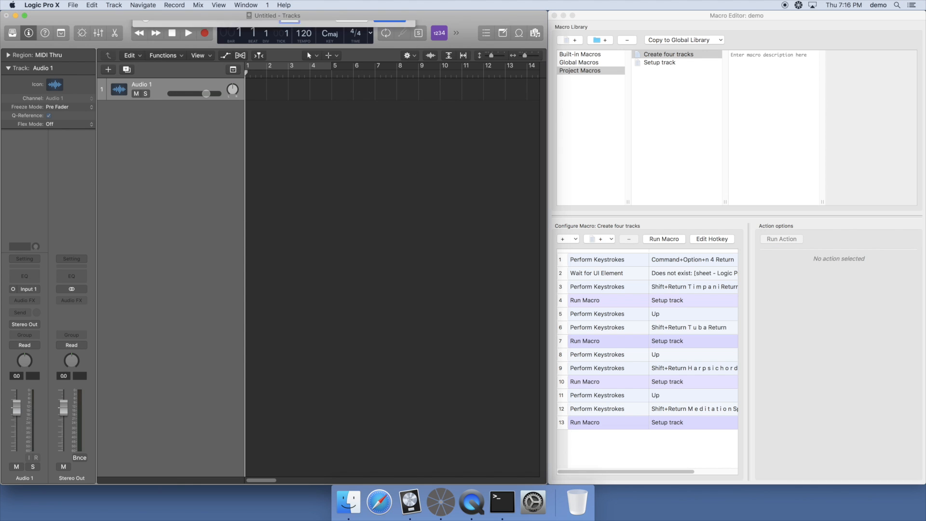